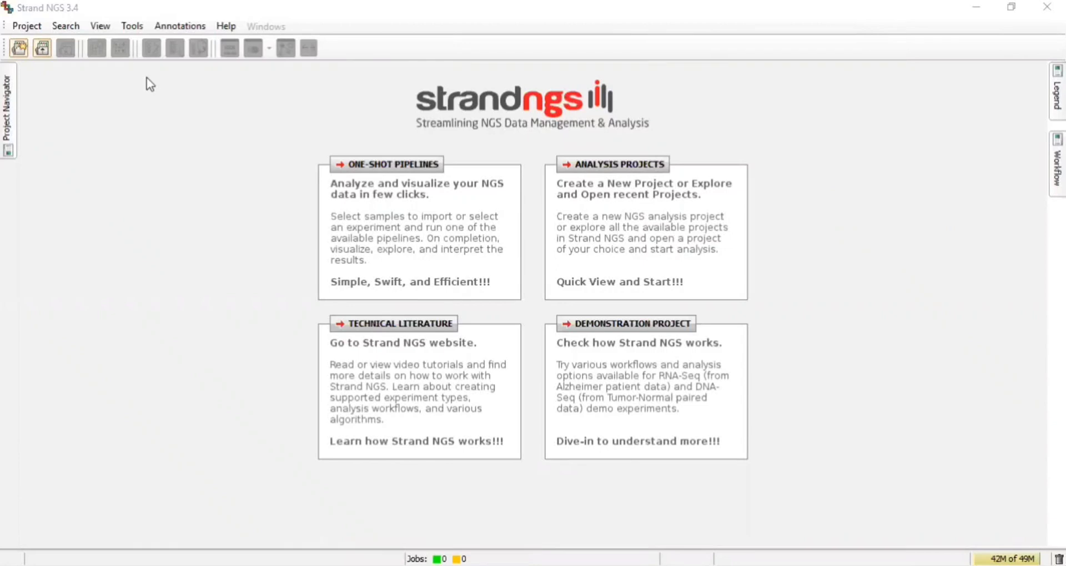
Create a new organism in the Annotations Manager with common name Rabbit, scientific name Oryctolagus cuniculus and taxonomy ID 9986
left_click(180, 26)
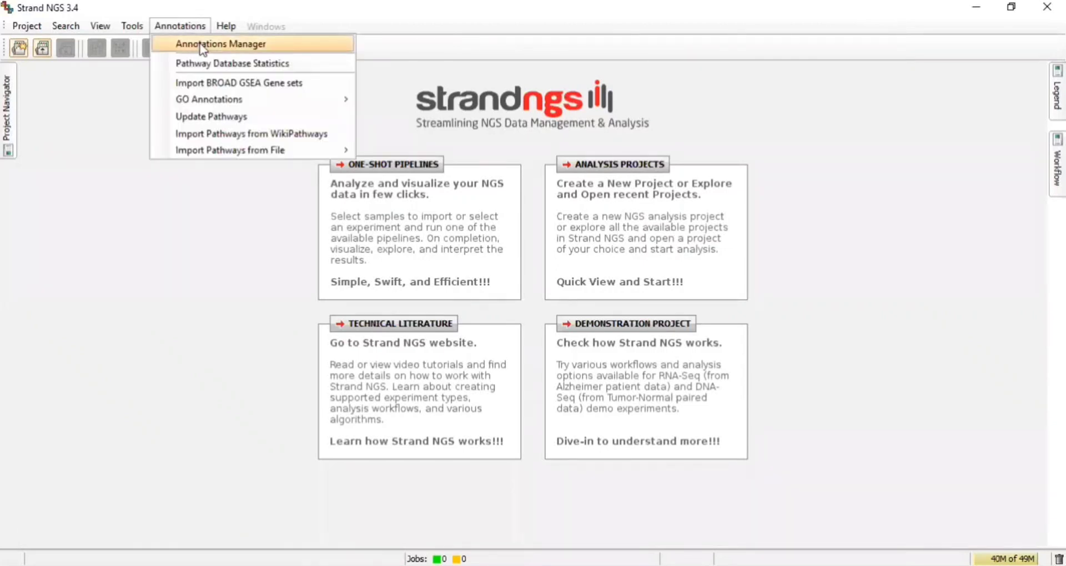
left_click(203, 47)
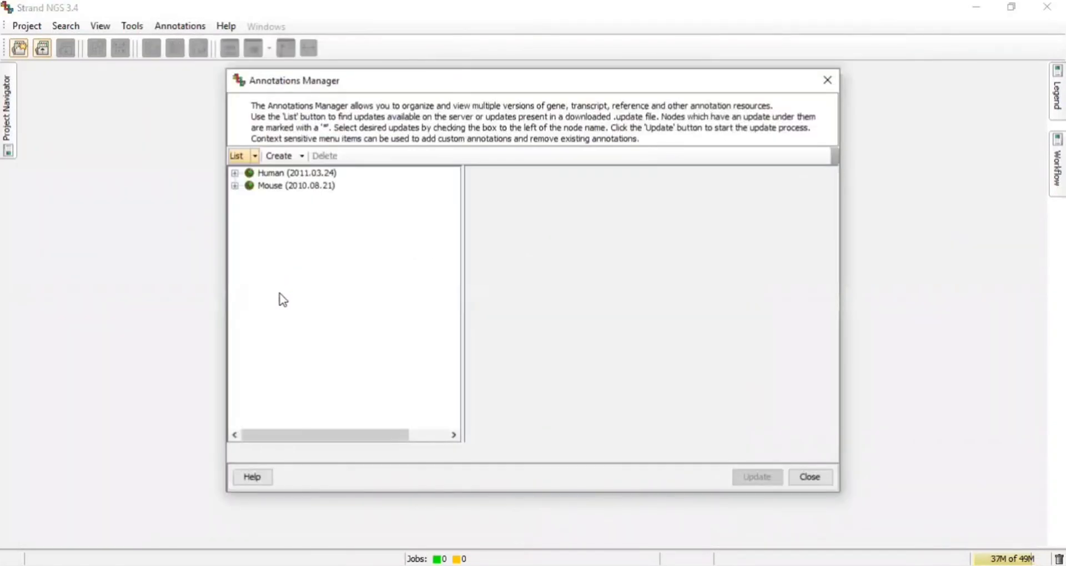
left_click(302, 157)
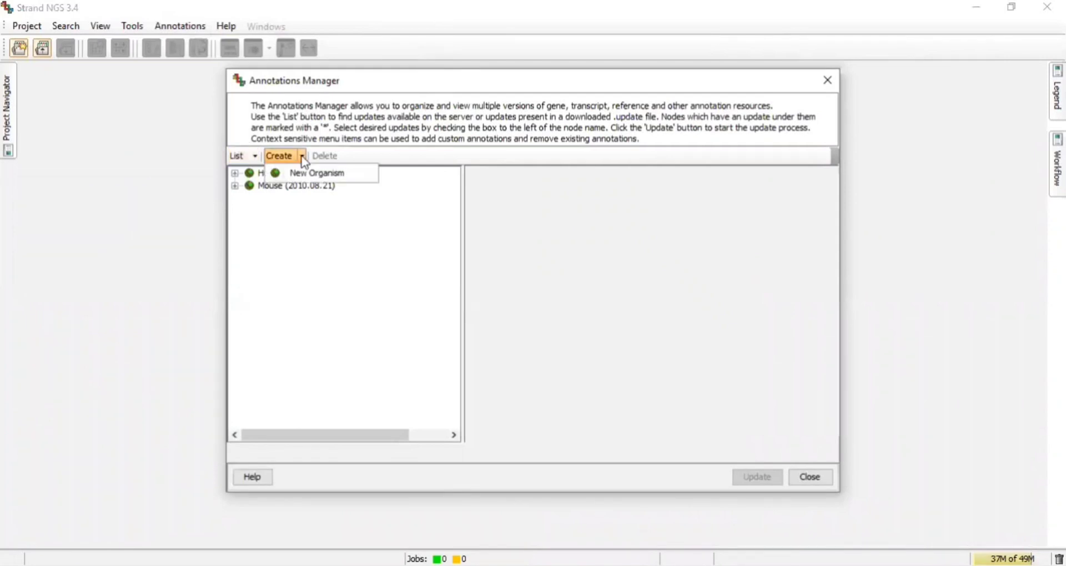
left_click(332, 174)
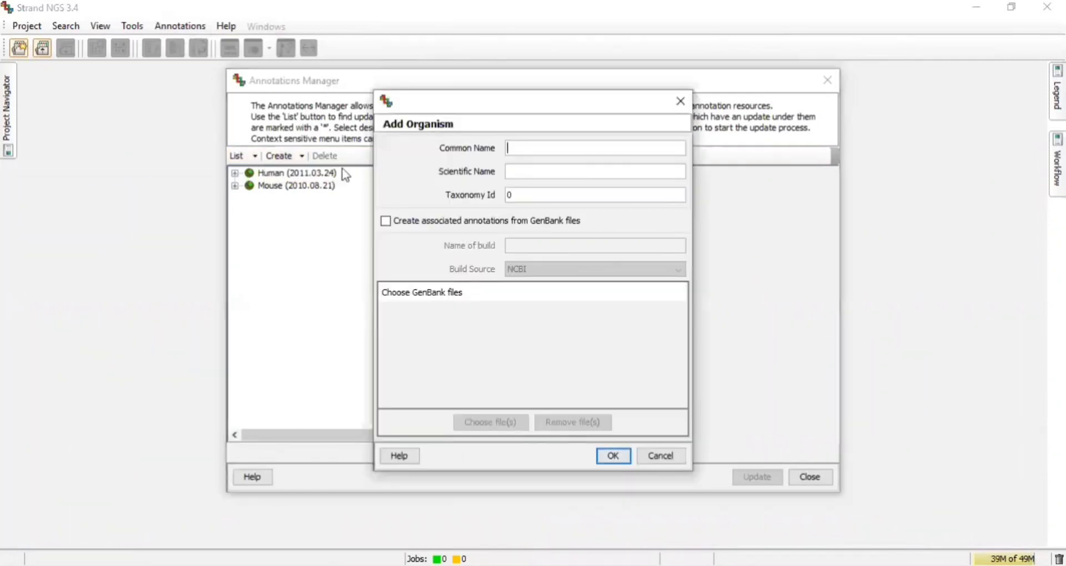
type("Rabbit")
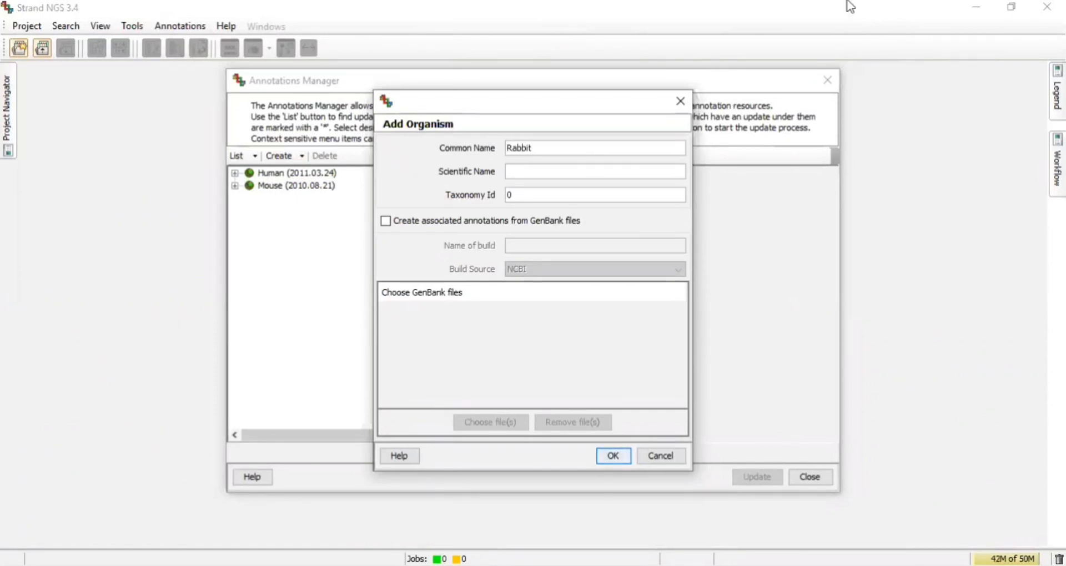
left_click(594, 166)
type("Oryctolagus cuniculus")
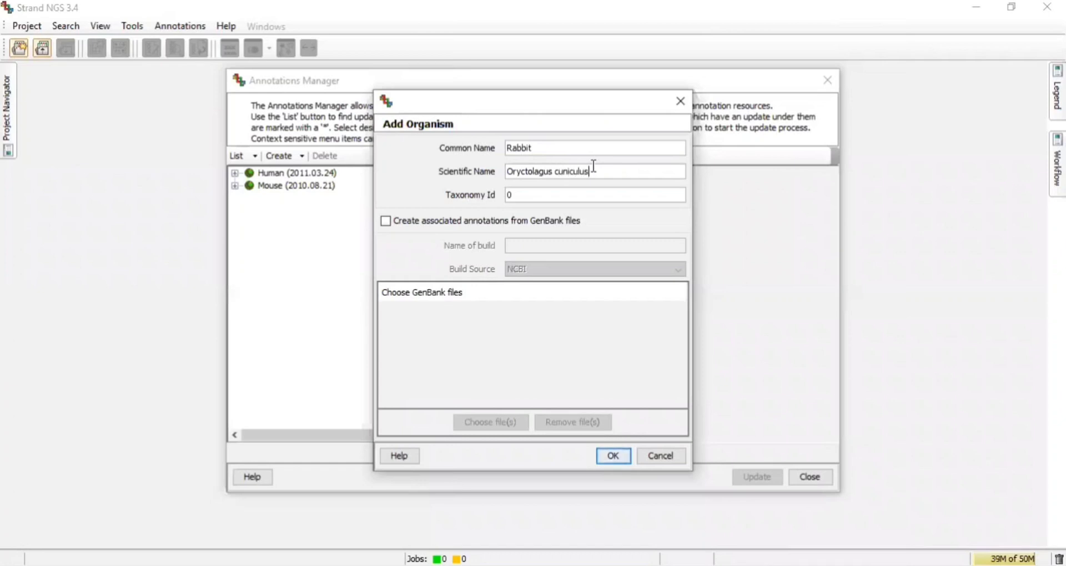
left_click(582, 196)
key("BackSpace")
type("9986")
key("Return")
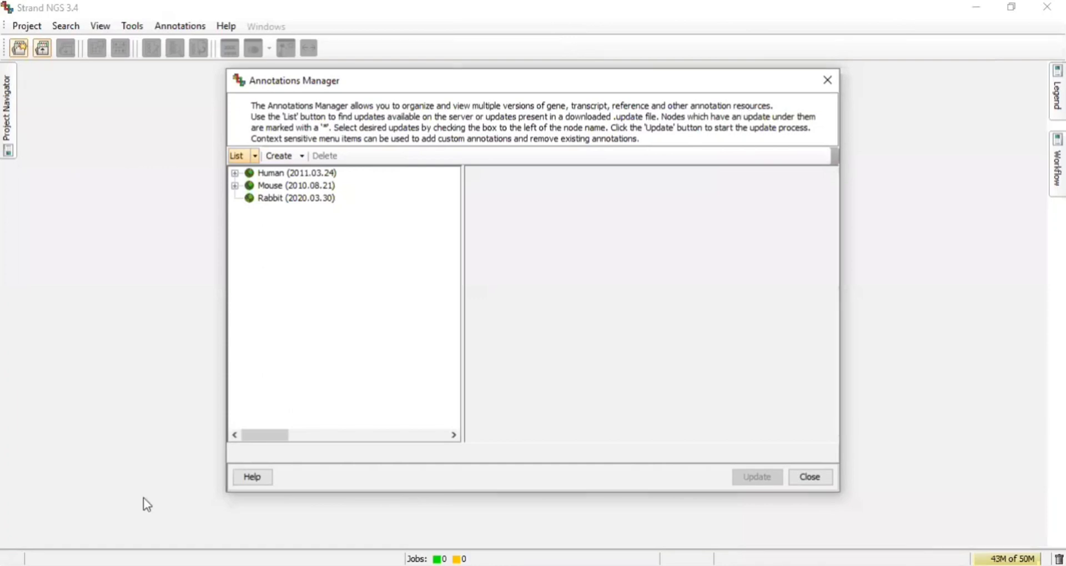
Start a new build for Rabbit from fasta files, named OryCun2, with Ensembl as its source
left_click(276, 199)
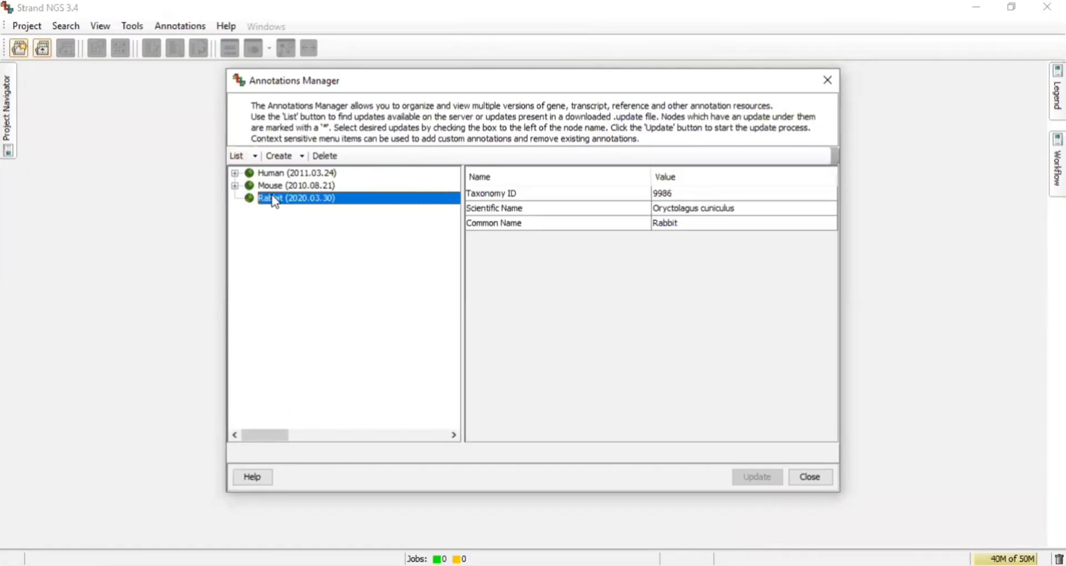
right_click(274, 202)
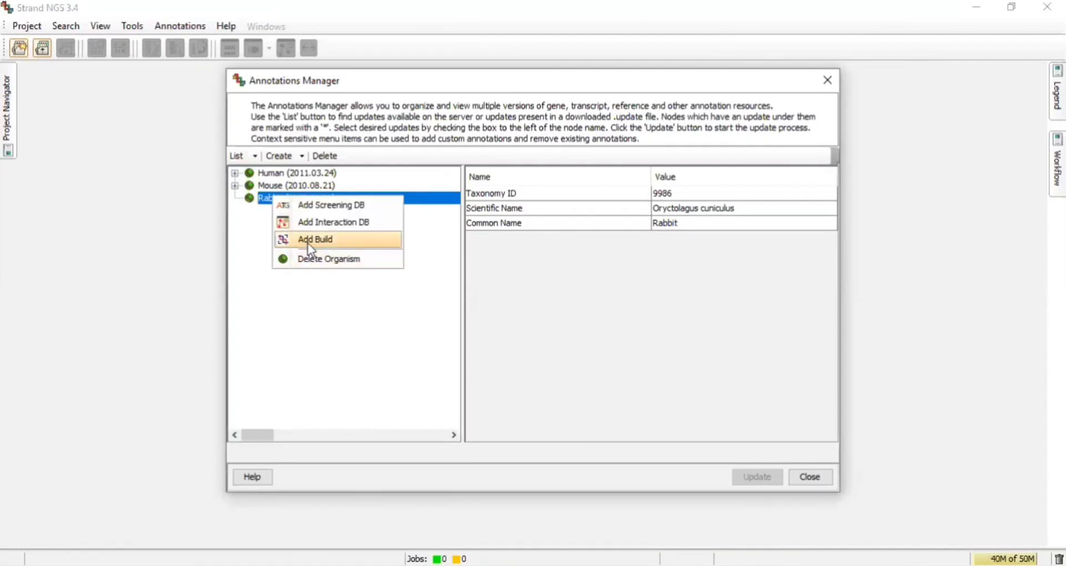
left_click(309, 248)
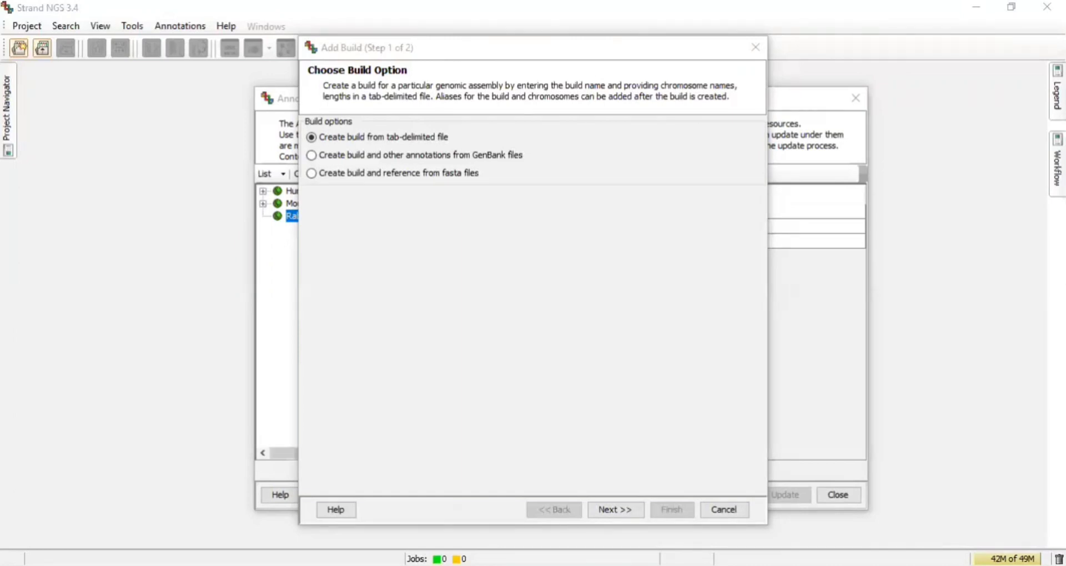
left_click(311, 173)
type("Ory")
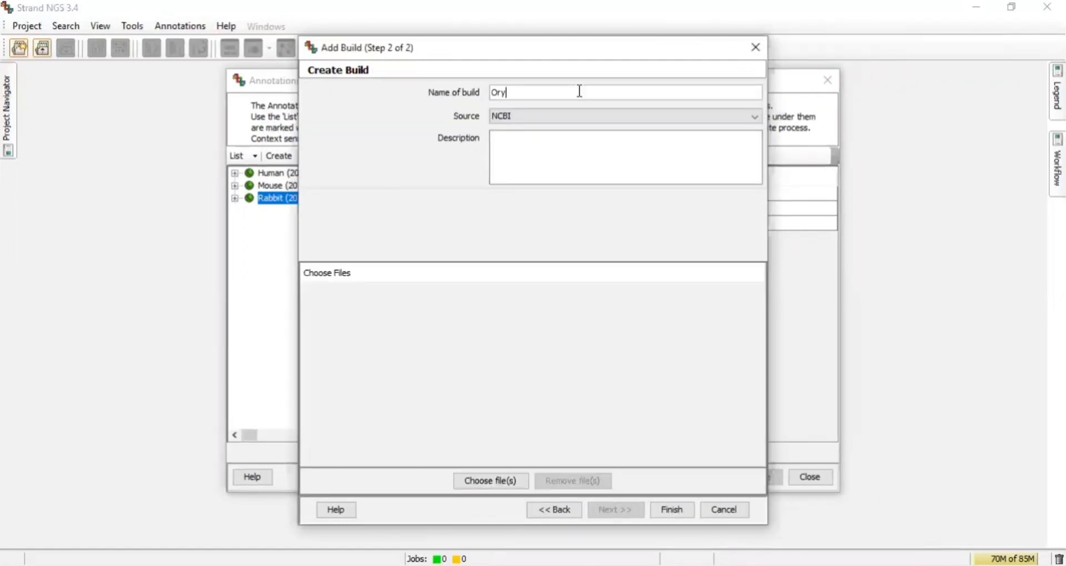
type("Cun2")
left_click(546, 125)
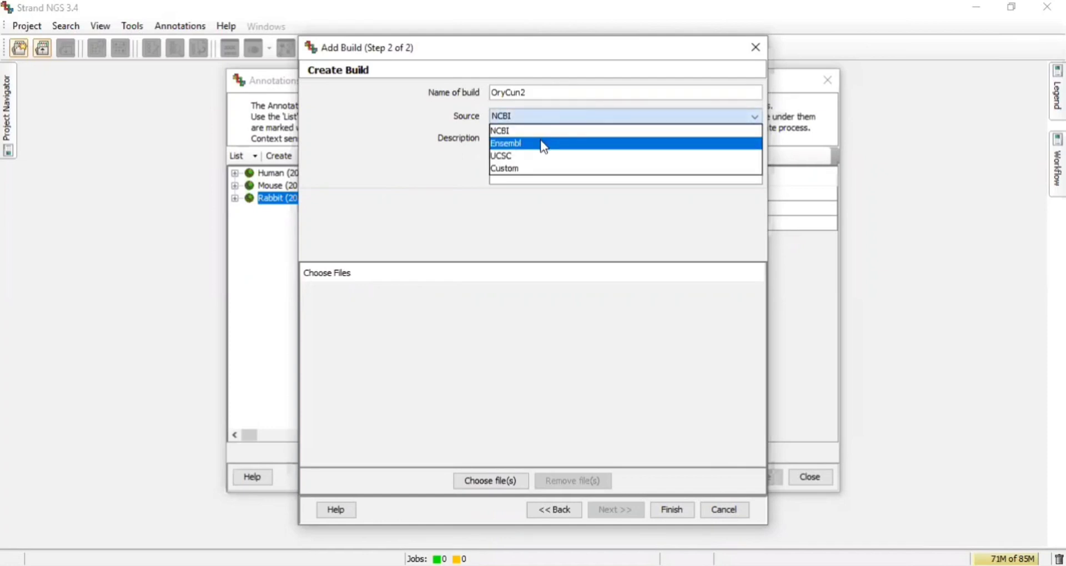
left_click(542, 143)
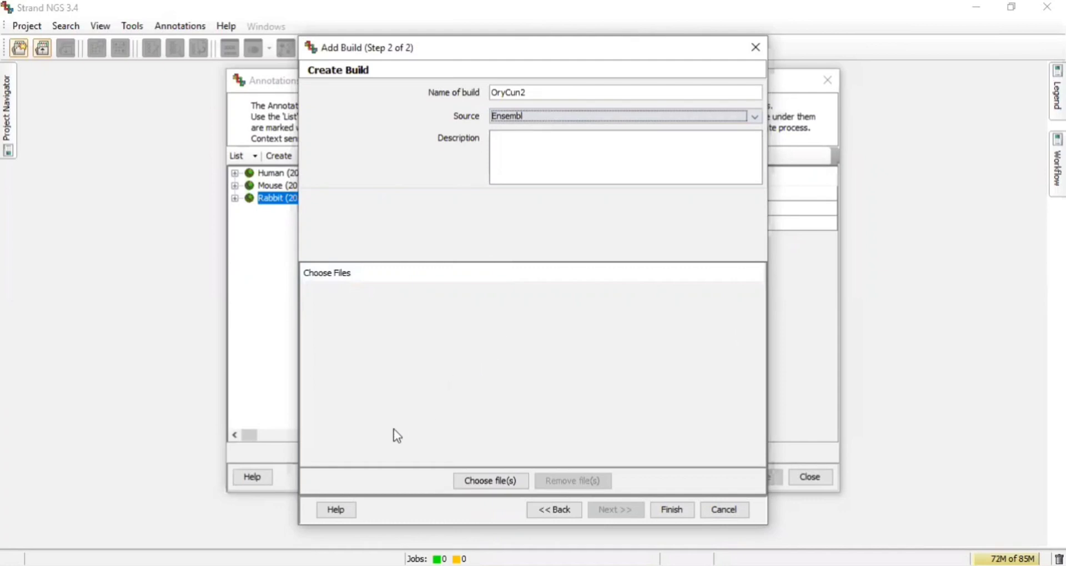
Load all Oryctolagus_cuniculus.OryCun2.0 chromosome .fa files from the Annotation files folder and create the build with its reference
left_click(487, 483)
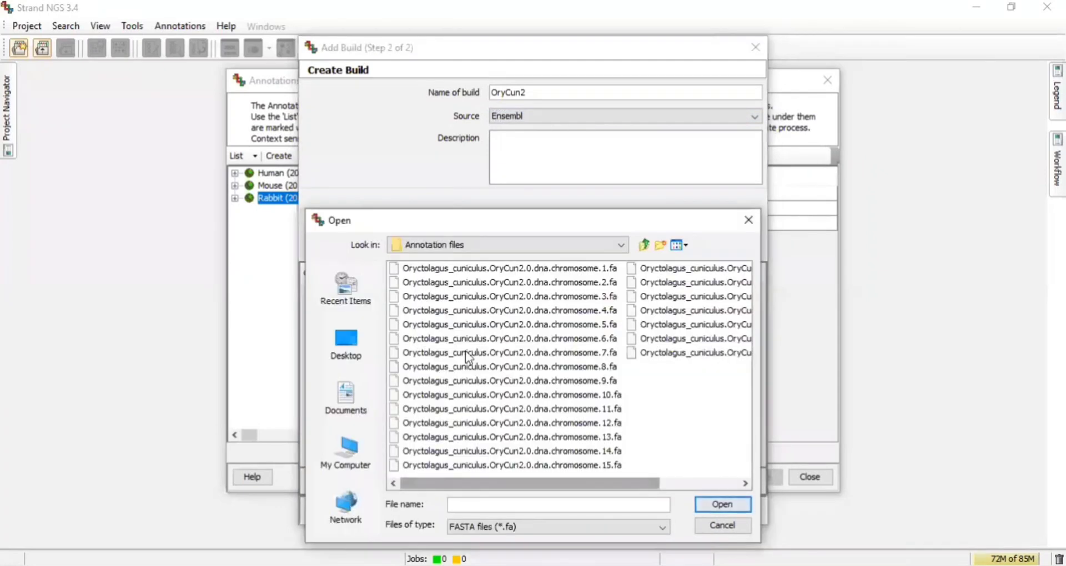
left_click(458, 268)
left_click(663, 355, "shift")
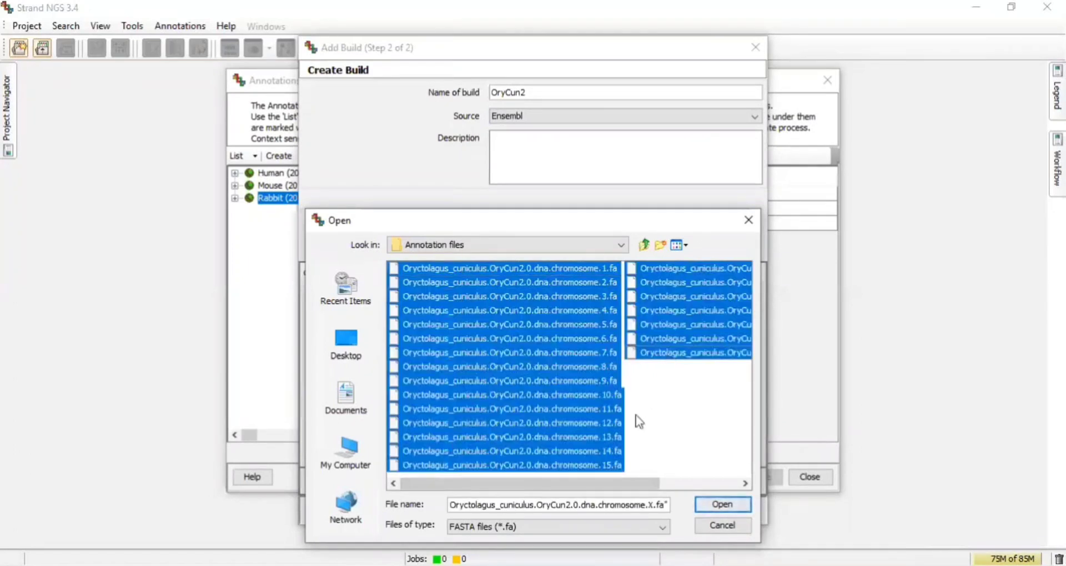
left_click(720, 505)
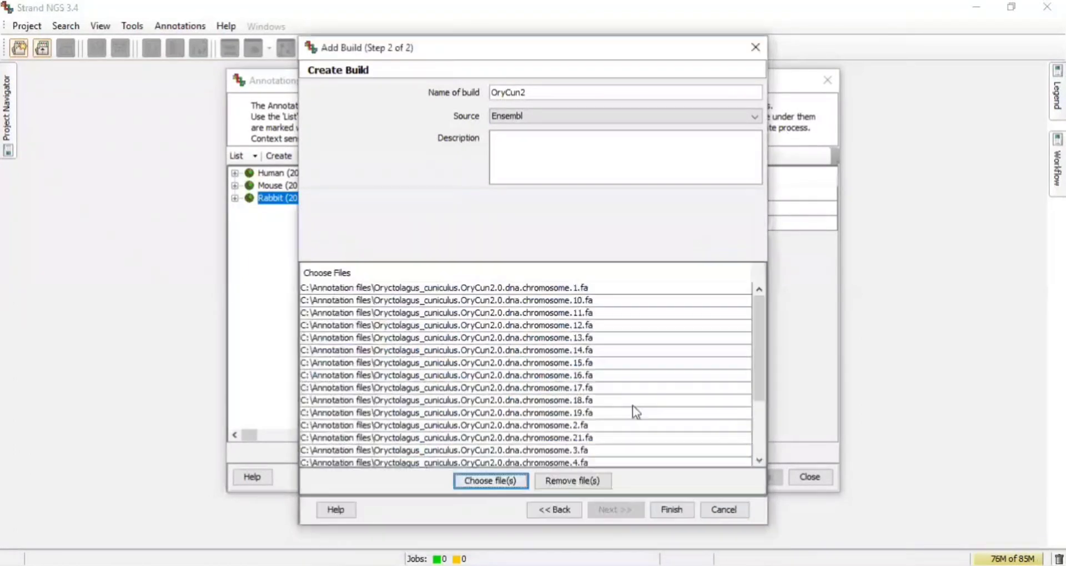
scroll(524, 401, "down", 5)
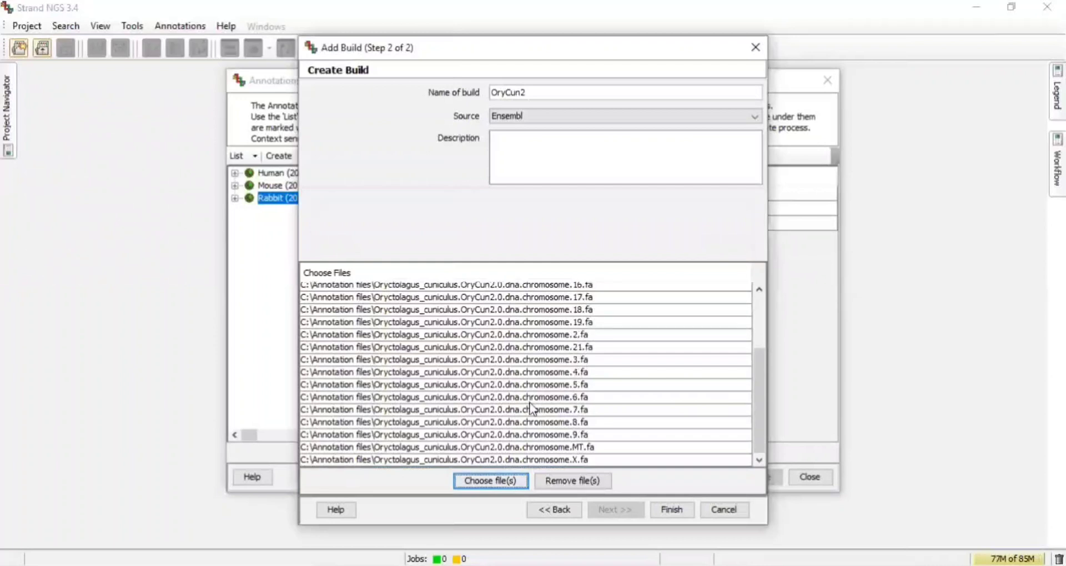
left_click(670, 510)
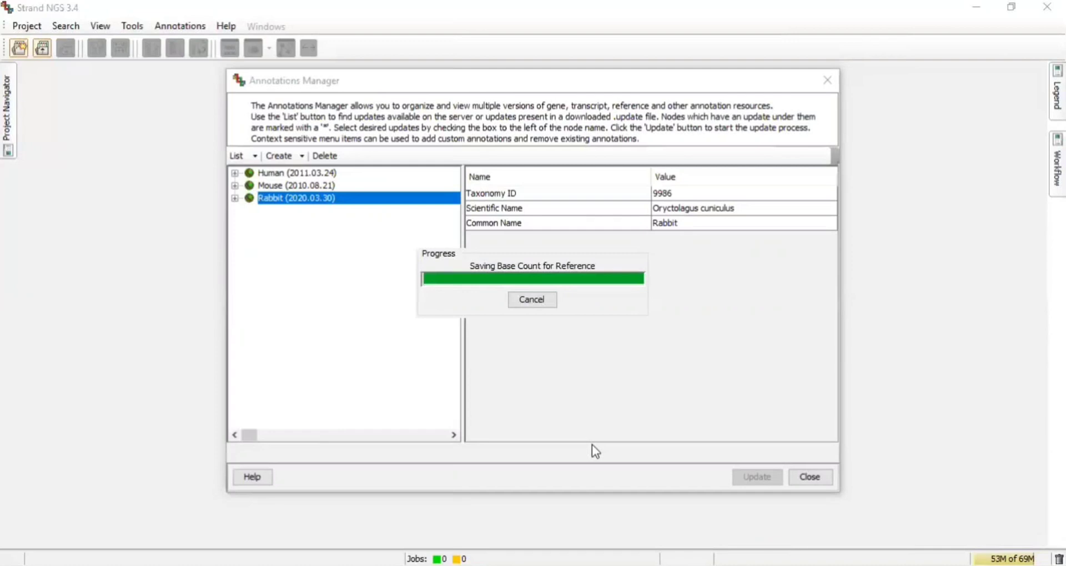
Start adding Genes and Transcripts annotations to Rabbit's OryCun2 build, choosing gff3 as the import file format
left_click(234, 198)
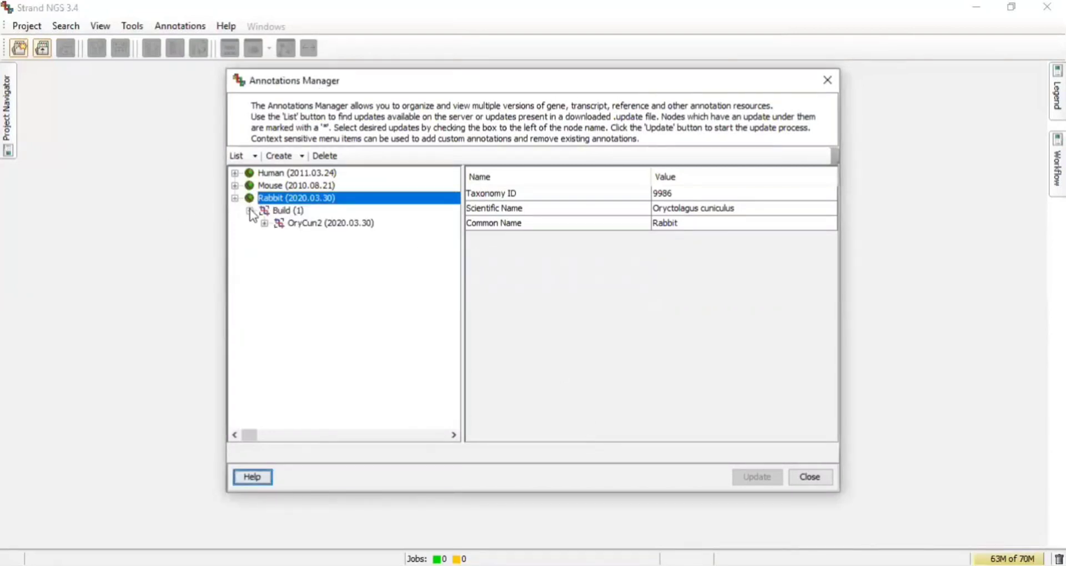
left_click(264, 223)
left_click(280, 236)
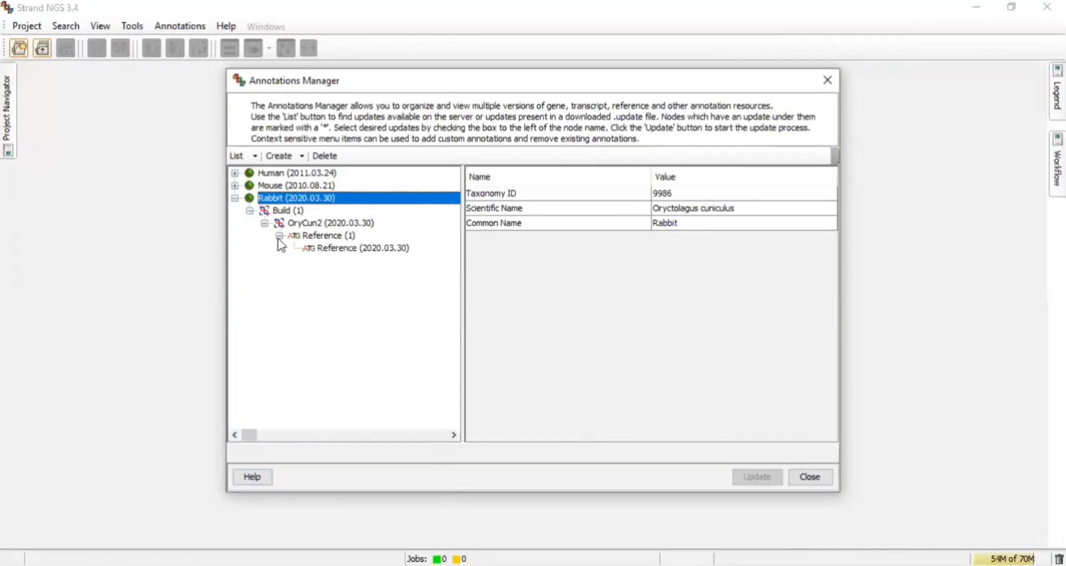
left_click(264, 224)
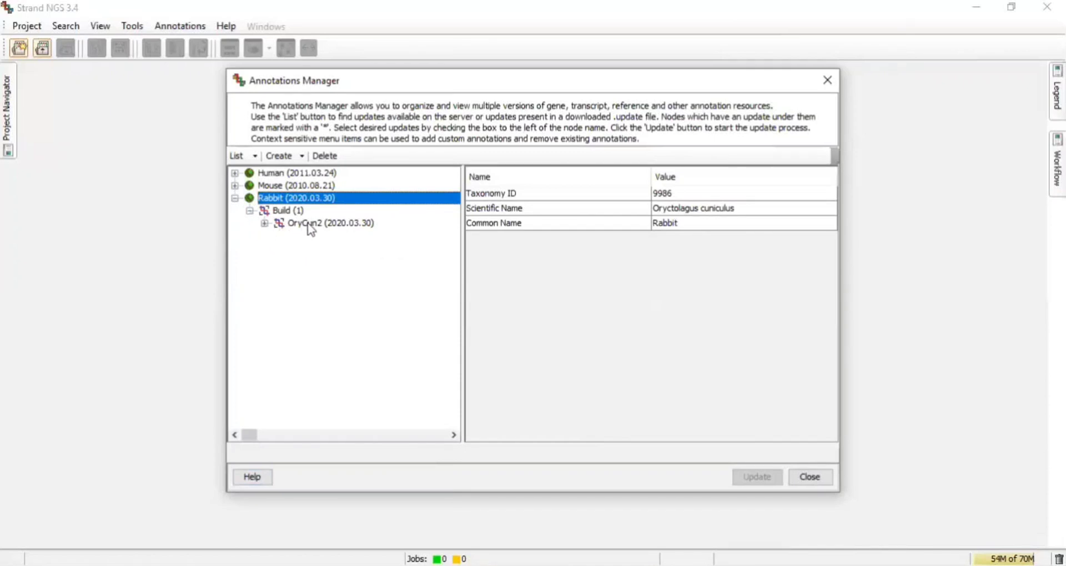
left_click(340, 224)
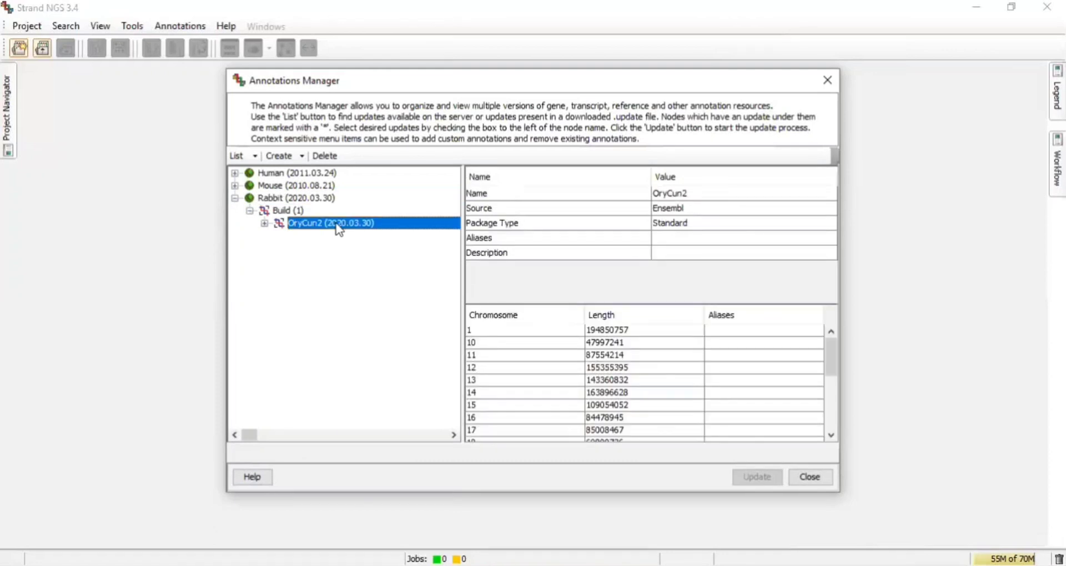
right_click(340, 229)
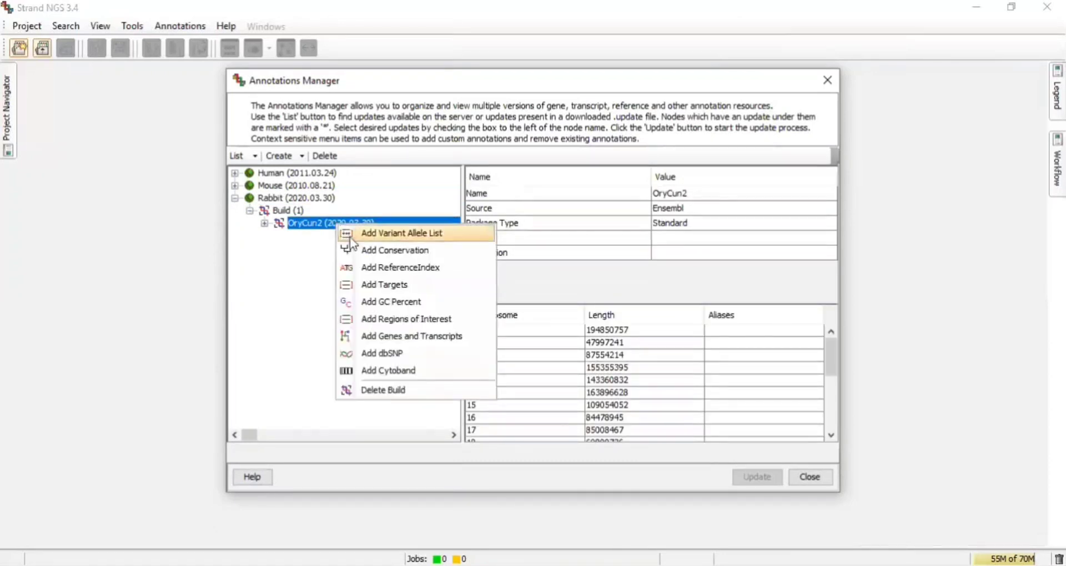
left_click(381, 337)
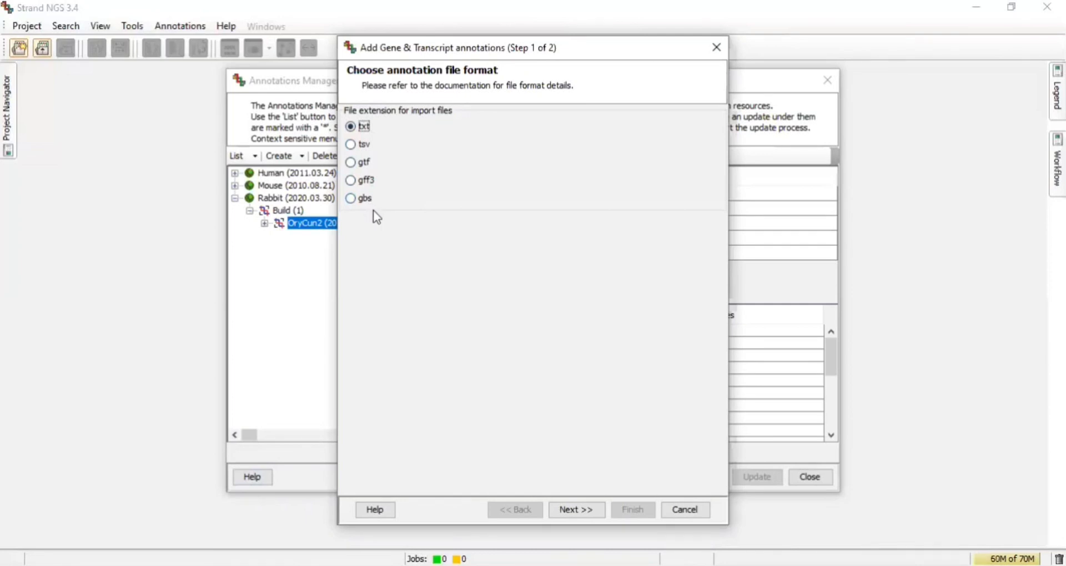
left_click(351, 181)
left_click(570, 511)
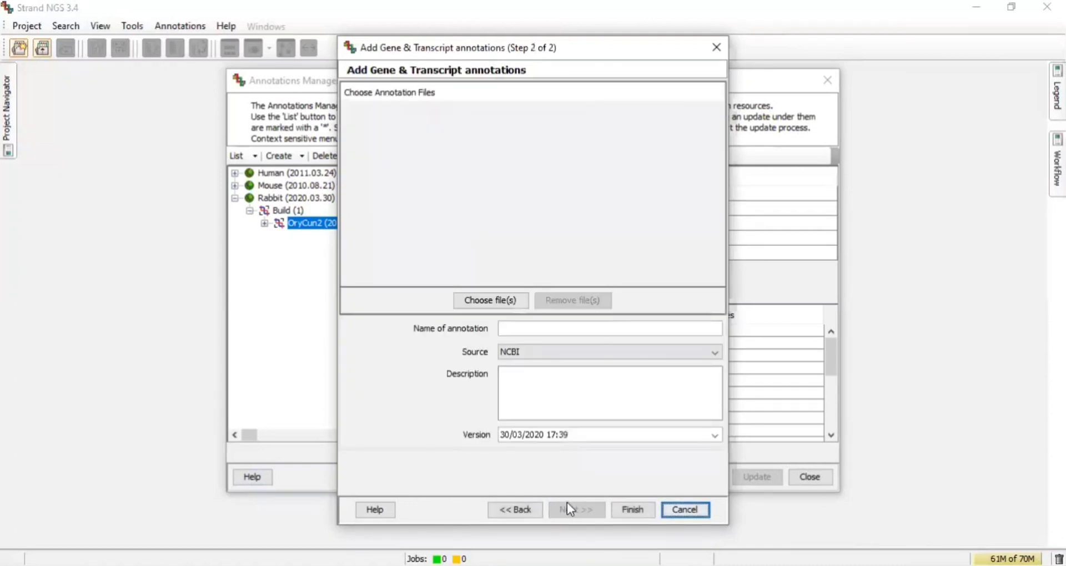
Run the gene and transcript annotation import and continue past the row and validation warnings
left_click(538, 328)
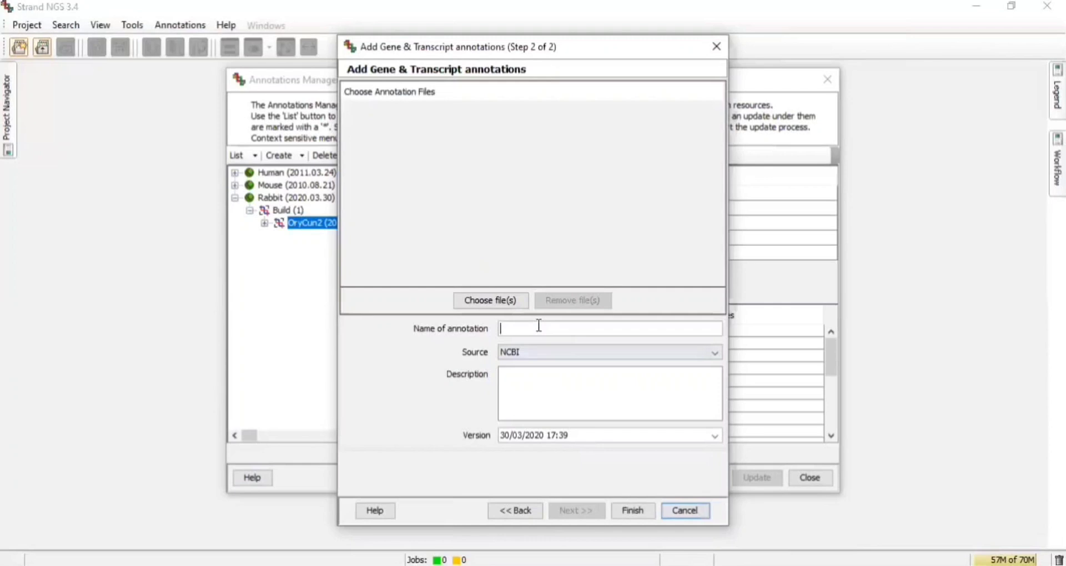
left_click(638, 509)
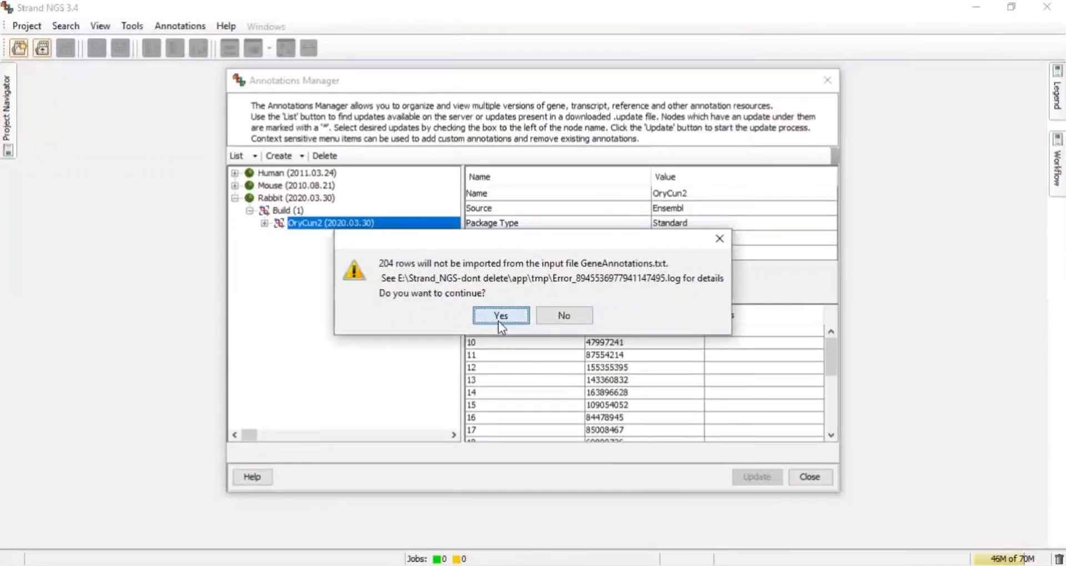
left_click(500, 321)
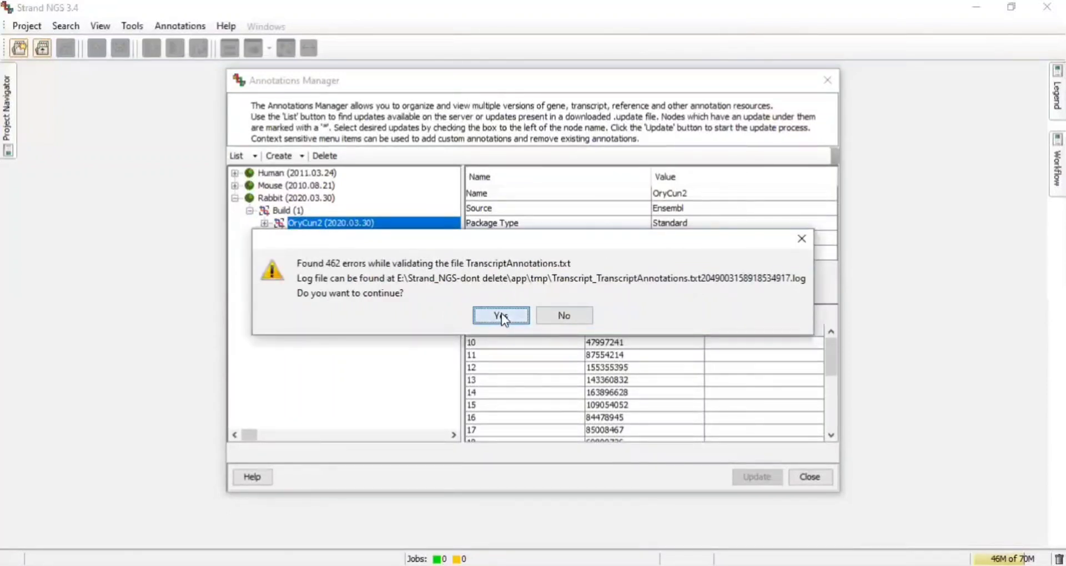
left_click(502, 315)
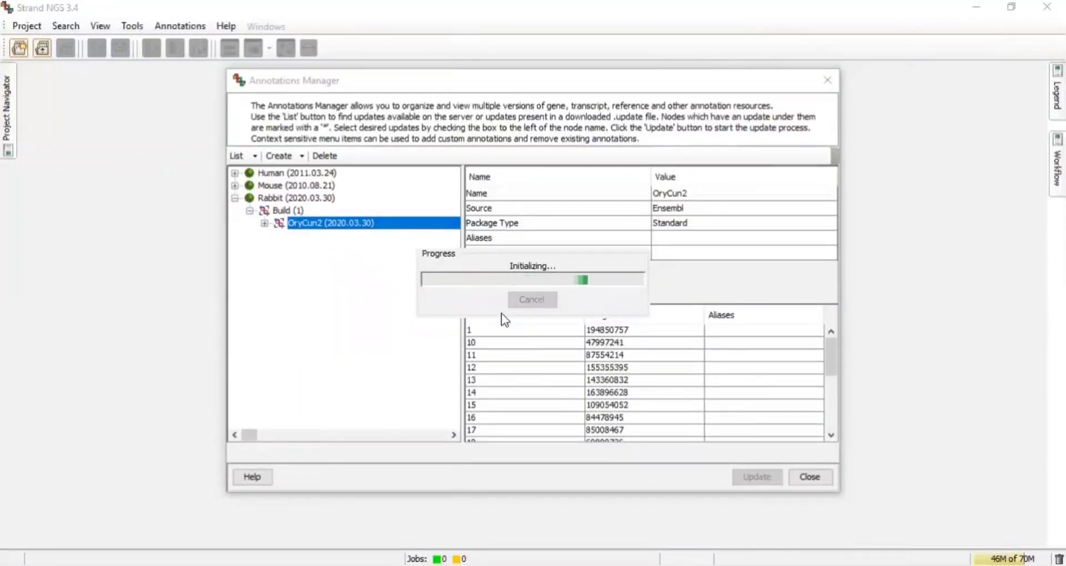
Examine the Reference and the Genes and Transcripts entries under Rabbit's OryCun2 build, and collapse the Rabbit tree
left_click(265, 223)
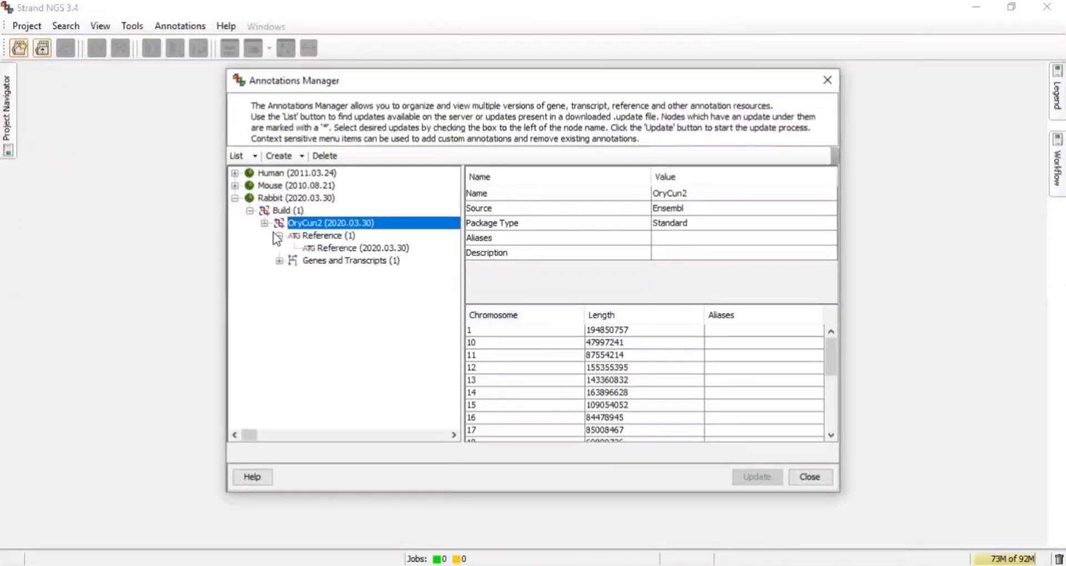
left_click(279, 261)
left_click(279, 261)
left_click(279, 235)
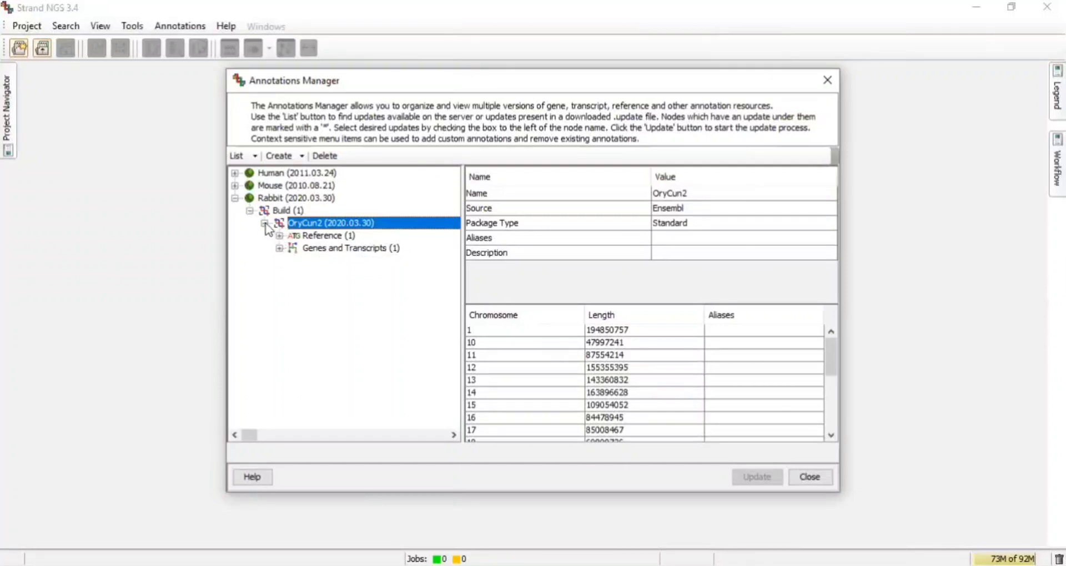
left_click(264, 223)
left_click(249, 210)
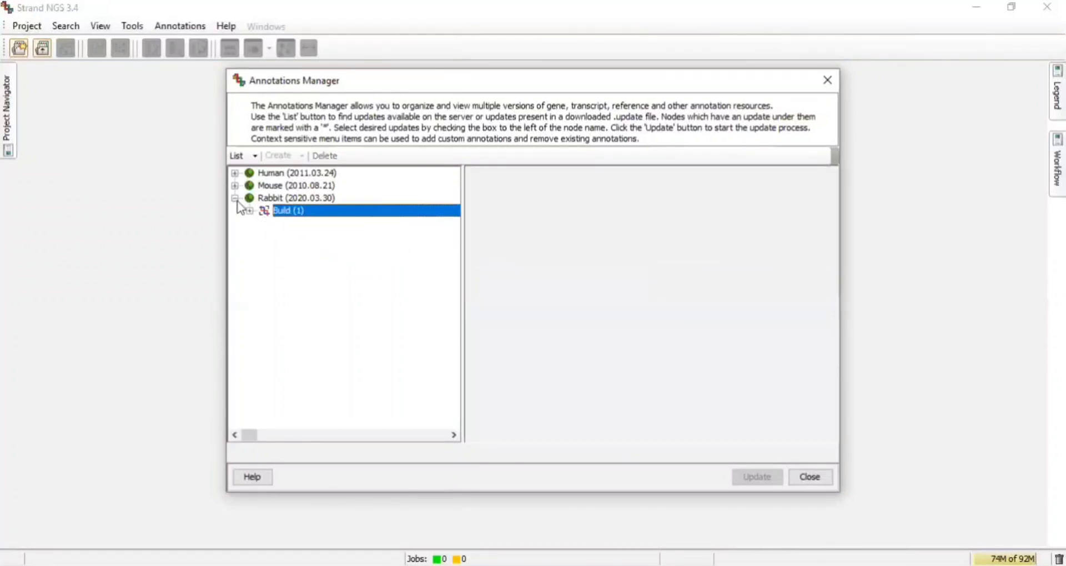
left_click(235, 198)
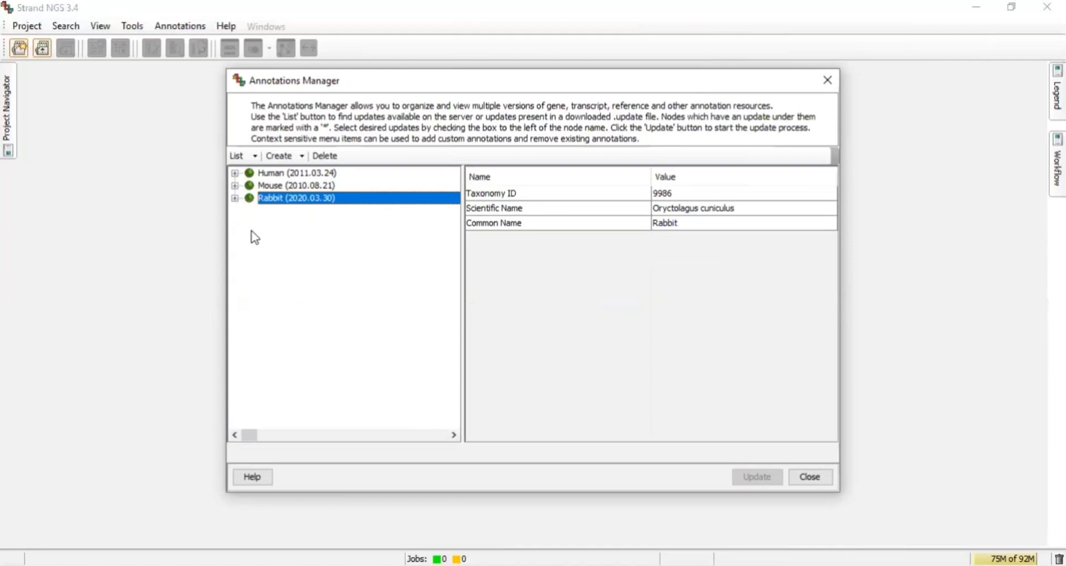
Start adding Targets to the human hg19 build, using the PTCH1_SMO.txt region file from the Annotation files folder
double_click(260, 173)
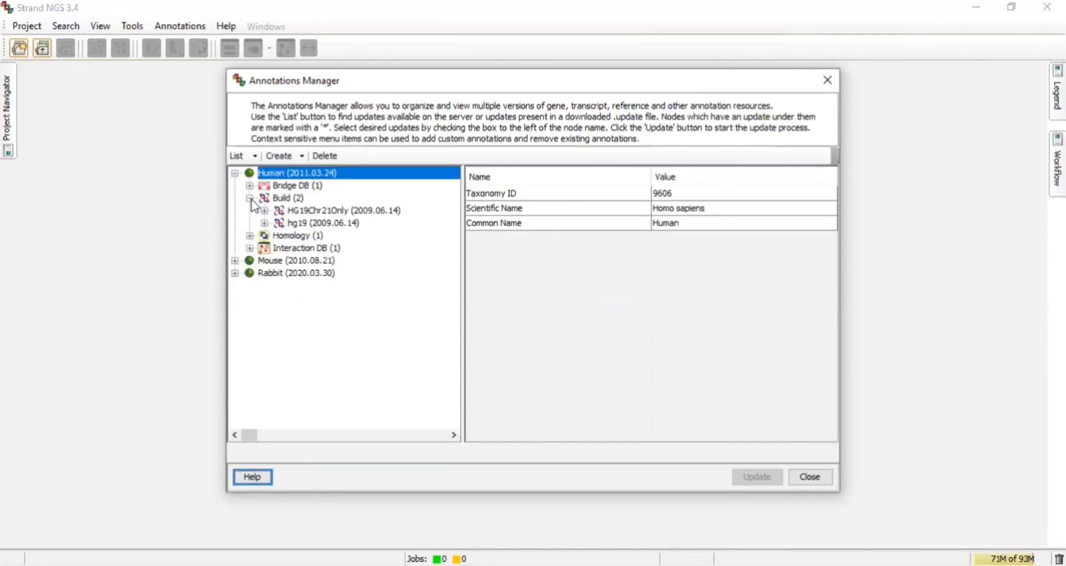
left_click(284, 224)
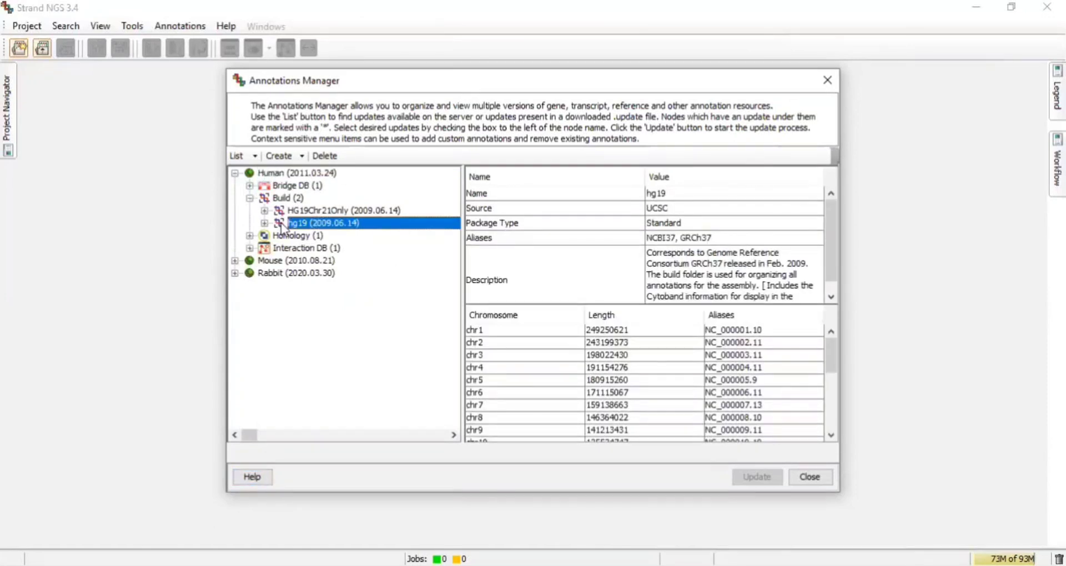
right_click(284, 227)
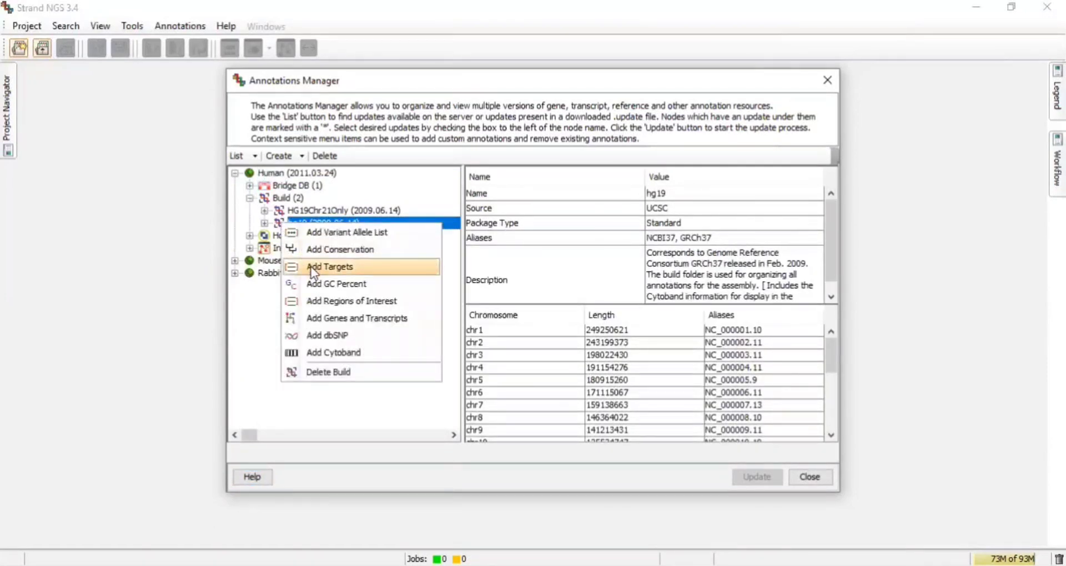
left_click(313, 267)
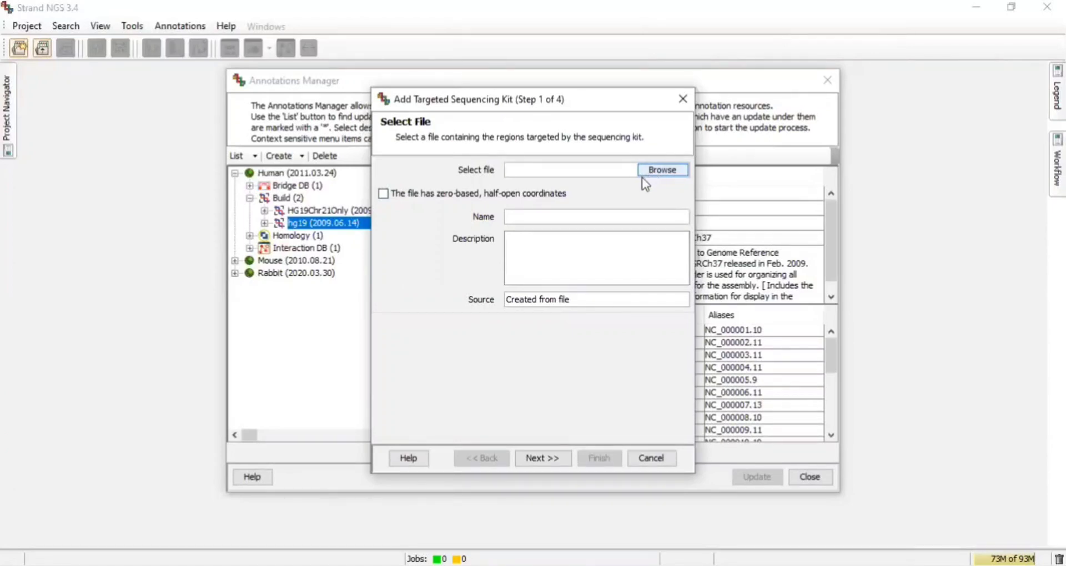
left_click(664, 170)
left_click(438, 177)
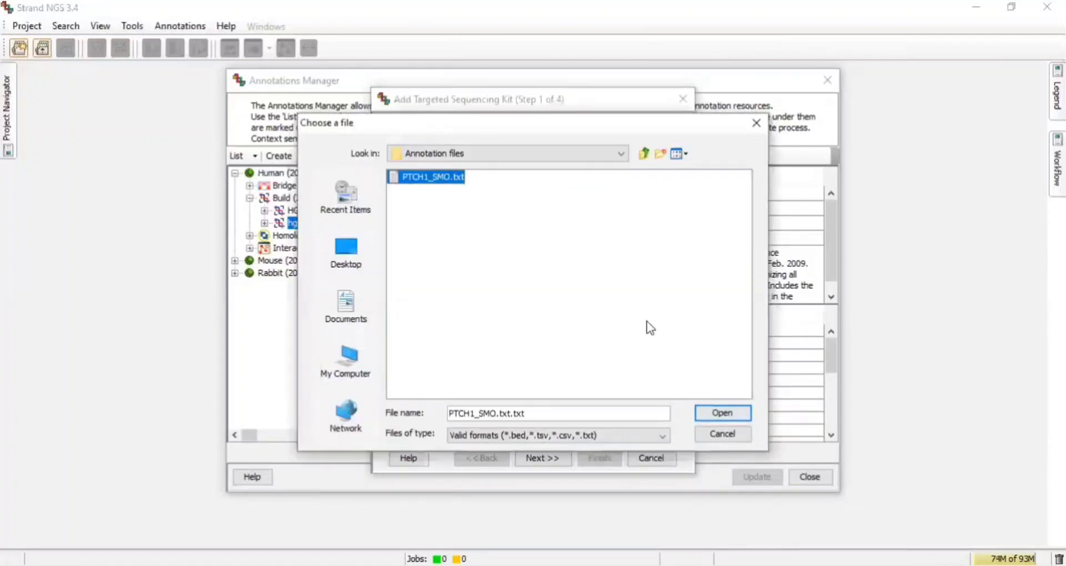
left_click(719, 414)
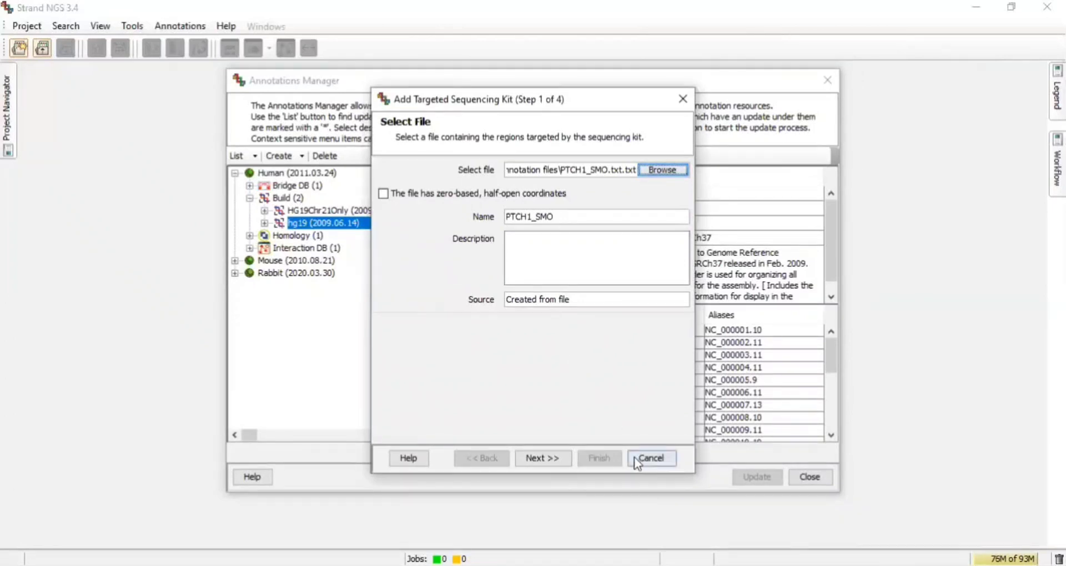
Keep Tab as separator and None as comment indicator for the target file, and continue through the row options to the column options
left_click(558, 458)
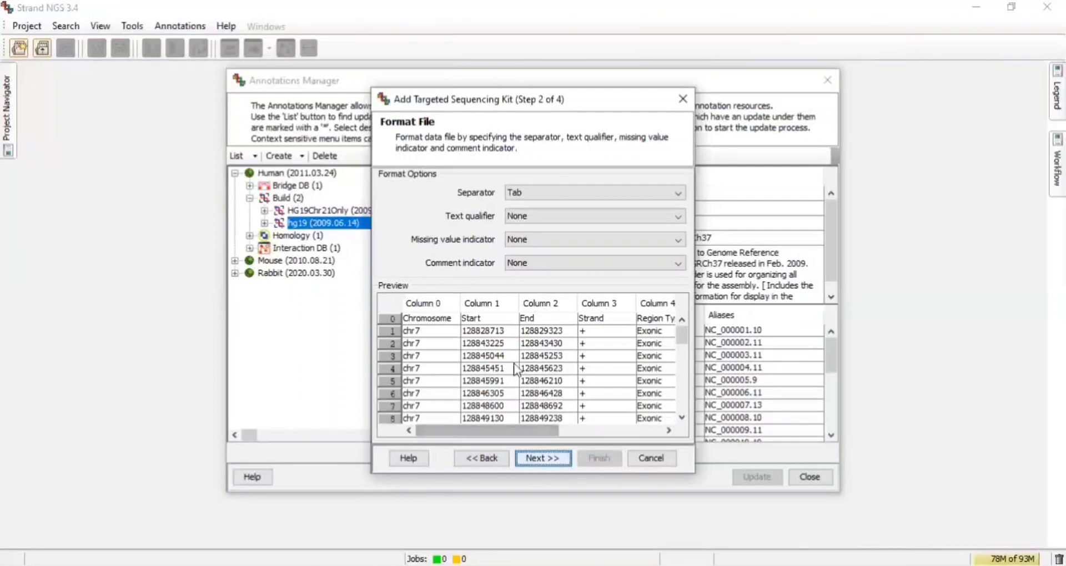
left_click(553, 261)
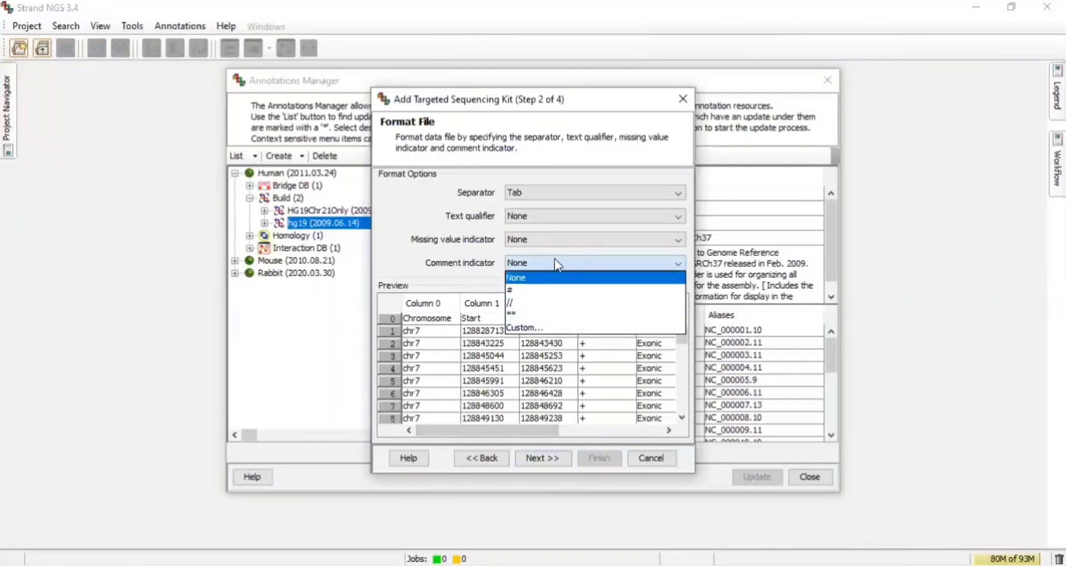
left_click(554, 268)
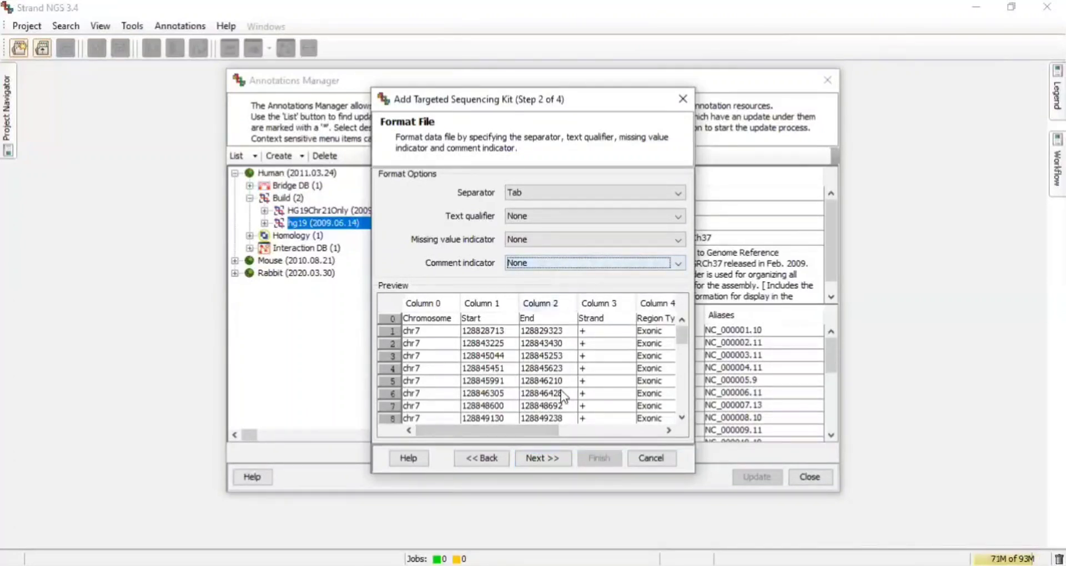
left_click(540, 464)
left_click(385, 415)
left_click(536, 459)
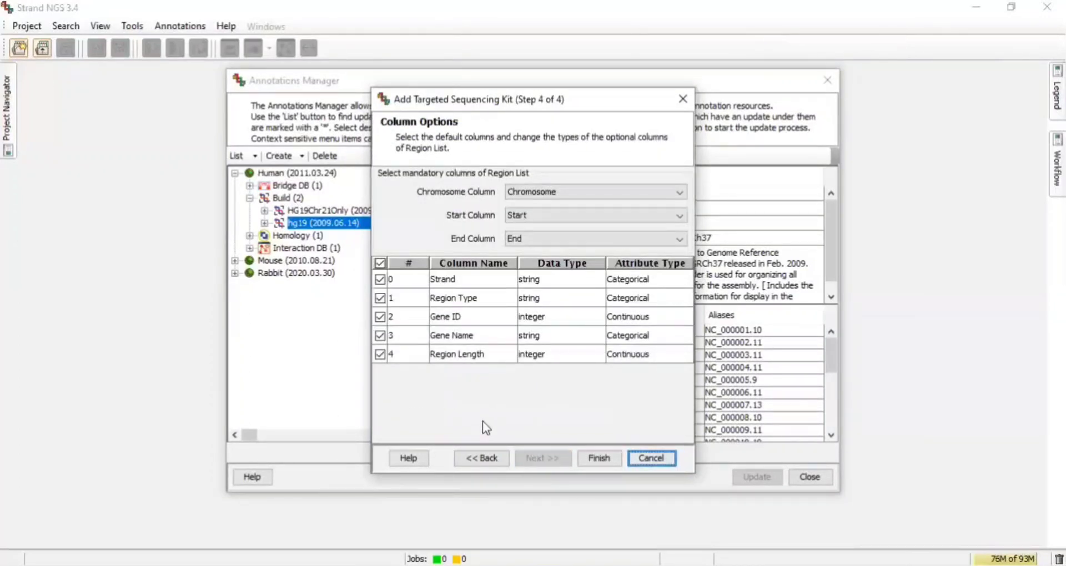
Review the Chromosome, Start and End column assignments and keep all optional region columns included
left_click(379, 264)
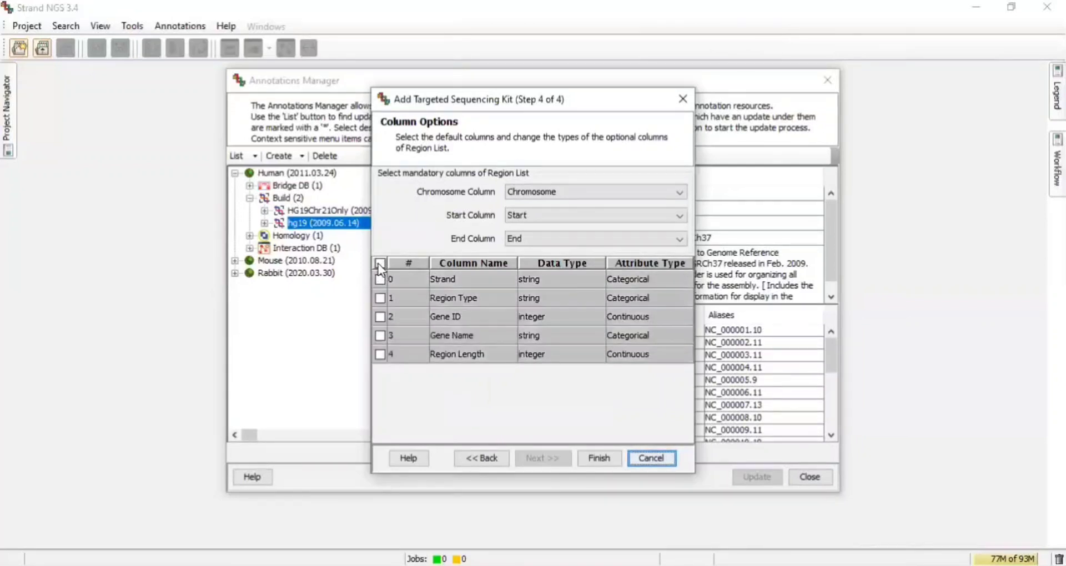
left_click(380, 263)
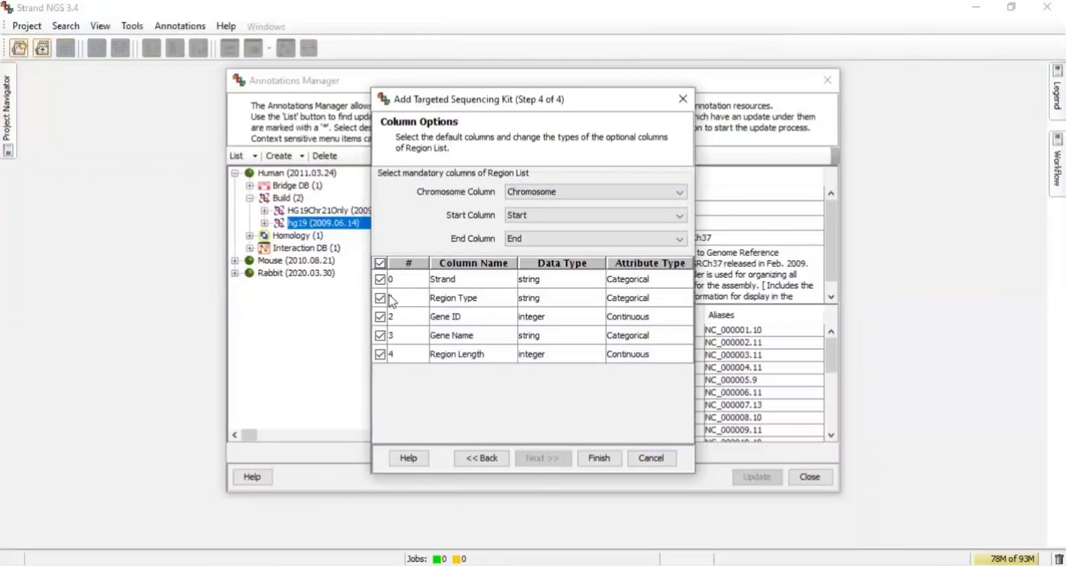
left_click(526, 194)
left_click(526, 194)
left_click(526, 209)
left_click(526, 210)
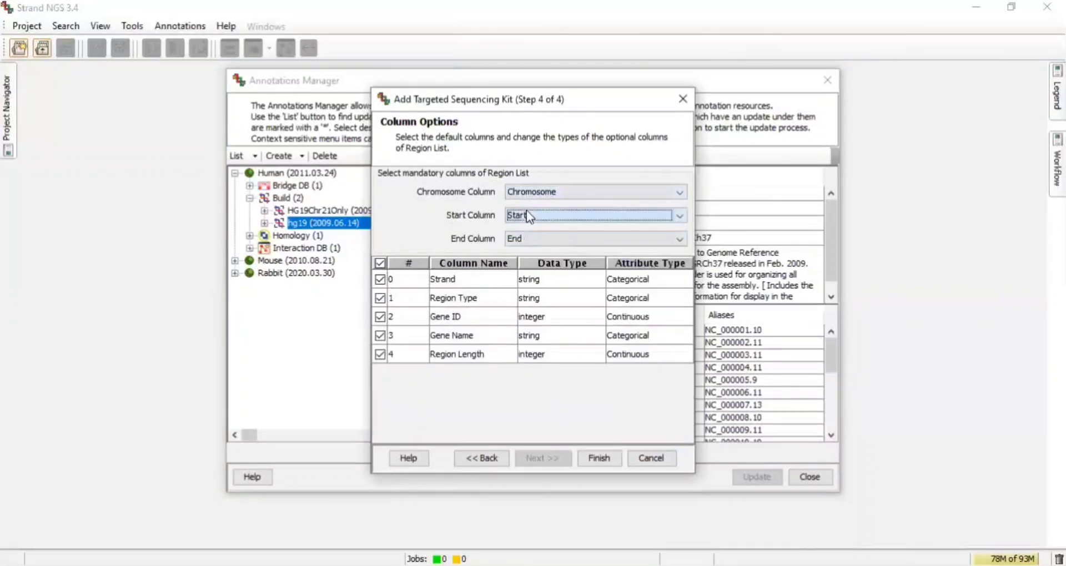
left_click(531, 236)
left_click(531, 236)
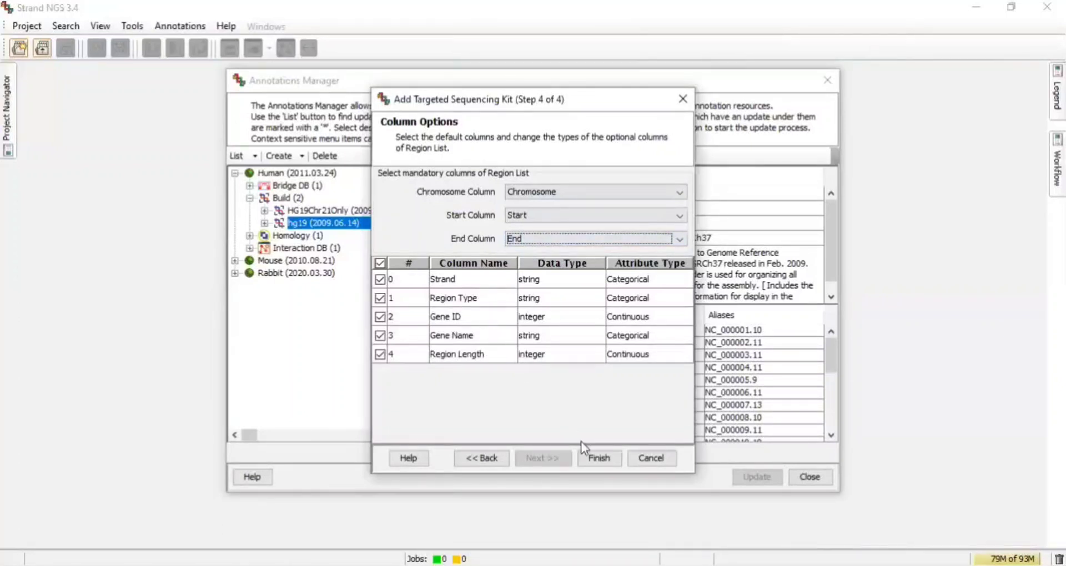
Finish importing the PTCH1_SMO targets and expand the hg19 build to show its Targets entries
left_click(596, 459)
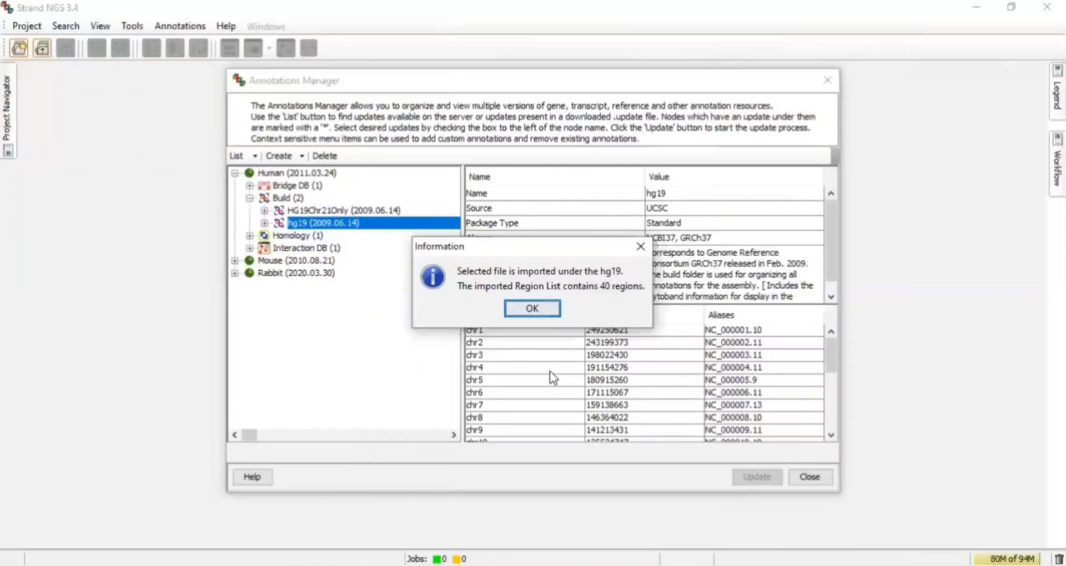
left_click(531, 309)
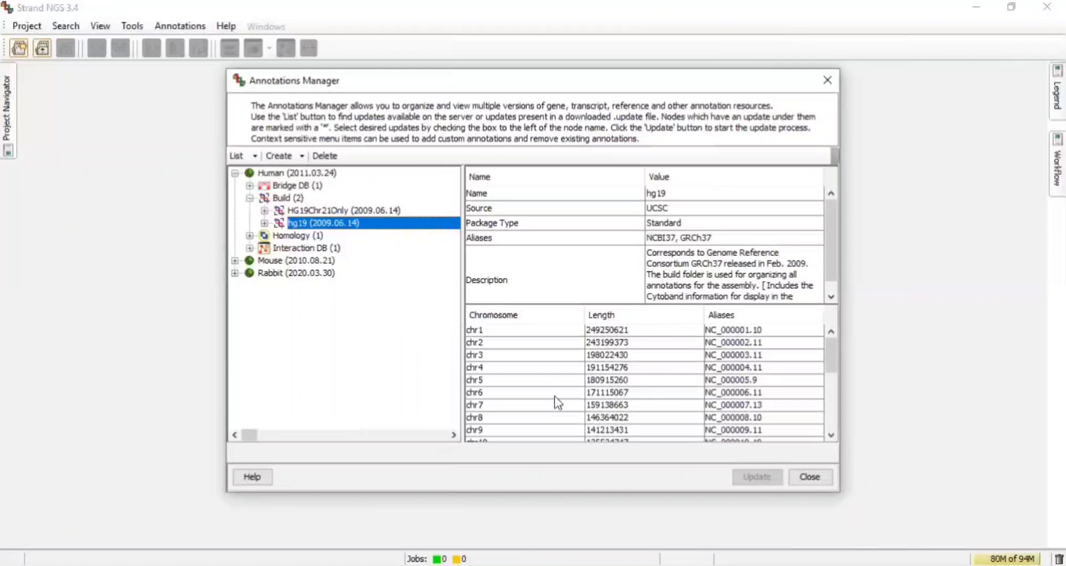
left_click(264, 223)
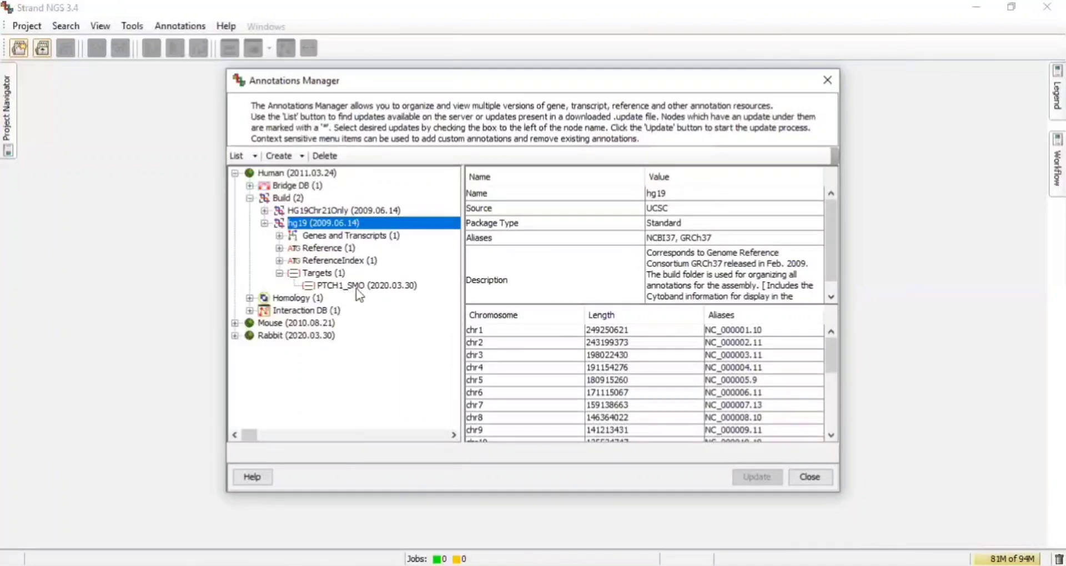